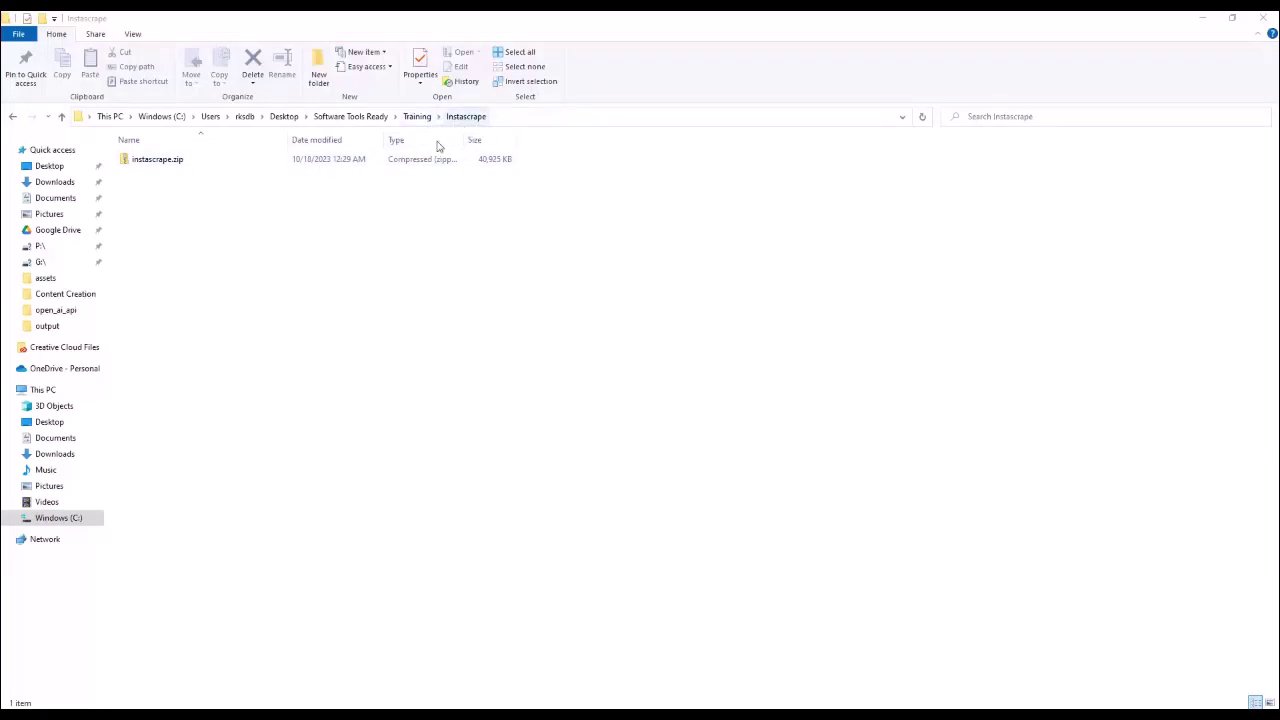
# Extract instascrape.zip with Extract All and open the new instascrape folder.
pyautogui.rightClick(153, 165)
pyautogui.click(60, 203)
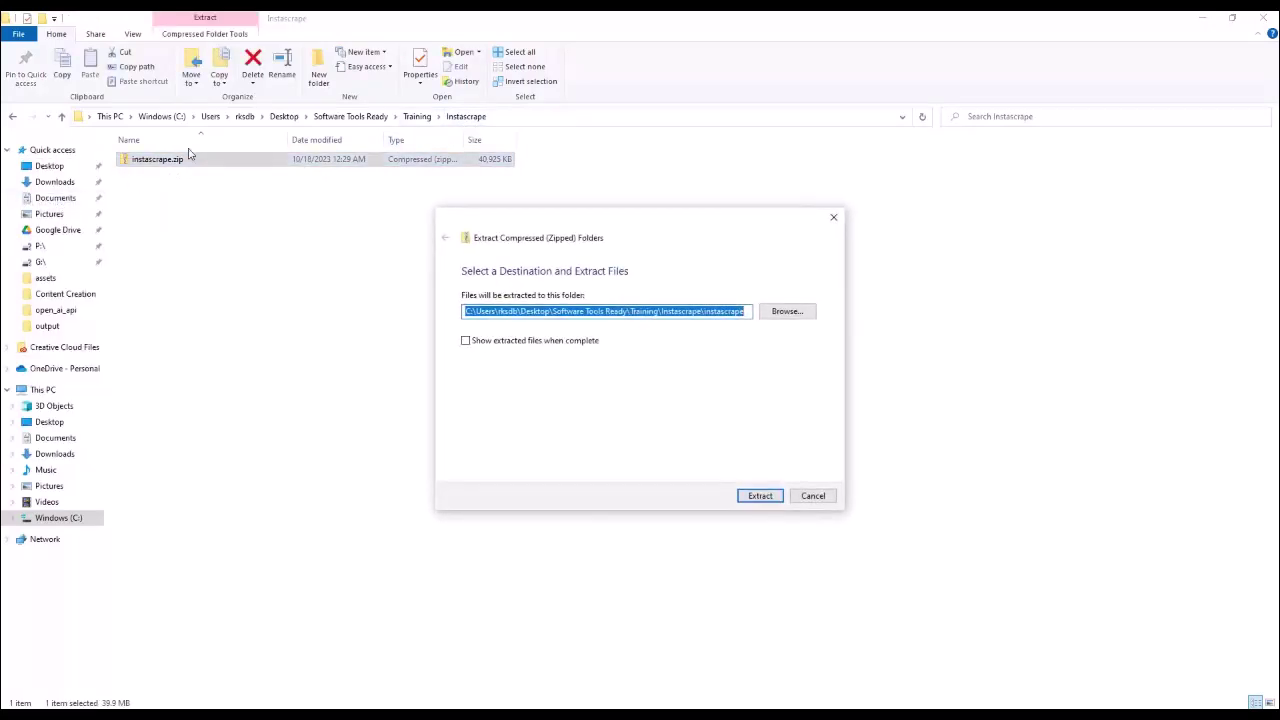
pyautogui.click(768, 498)
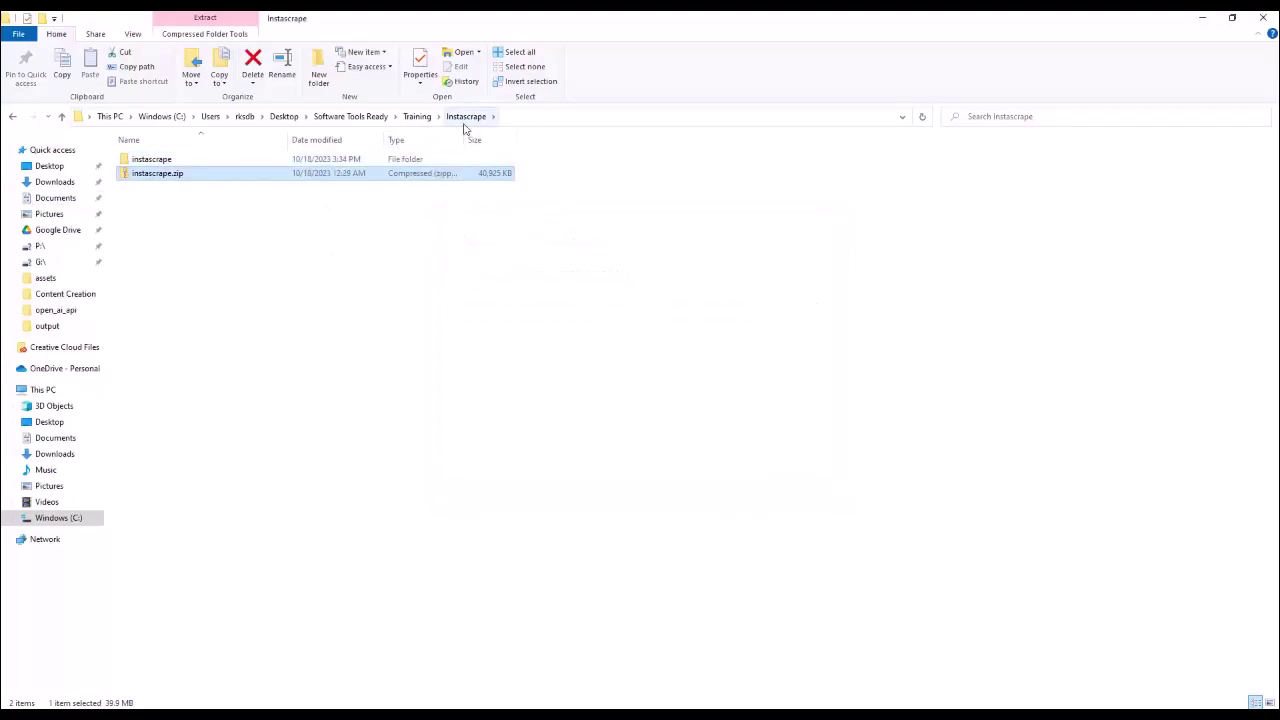
pyautogui.doubleClick(150, 162)
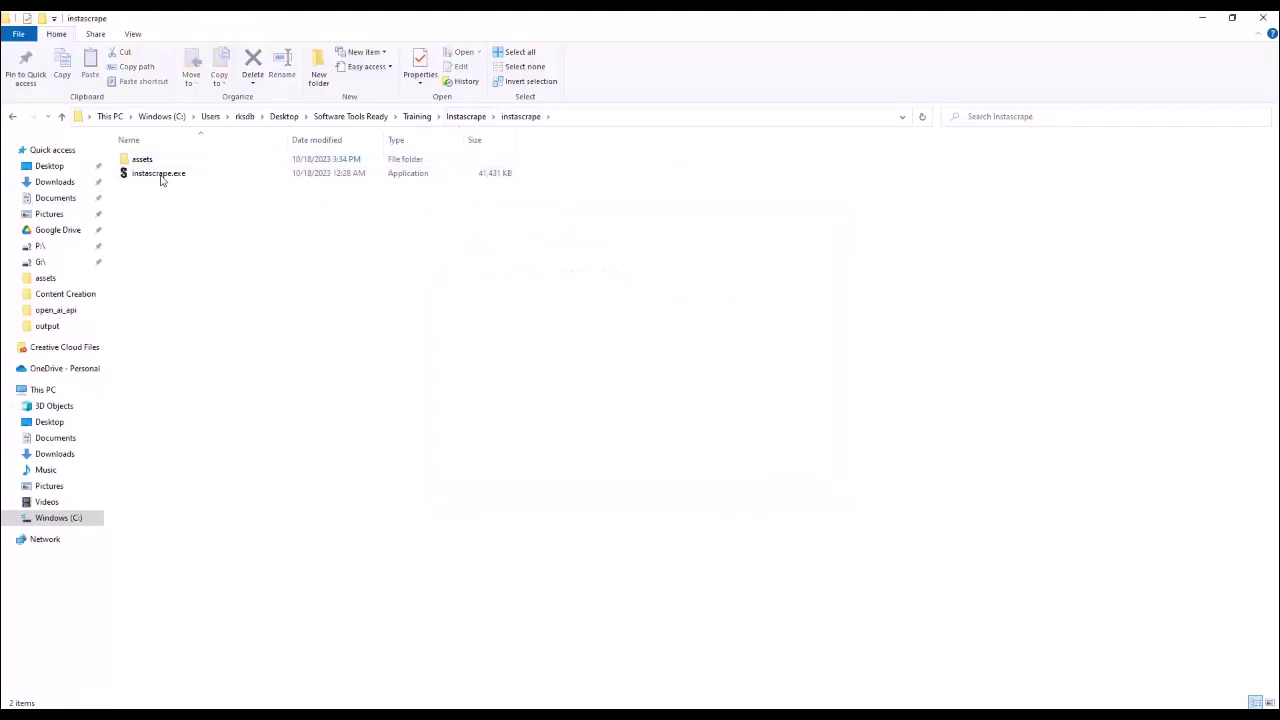
# Launch instascrape.exe and copy the license key from line 1 in Notepad.
pyautogui.moveTo(158, 174)
pyautogui.doubleClick(157, 175)
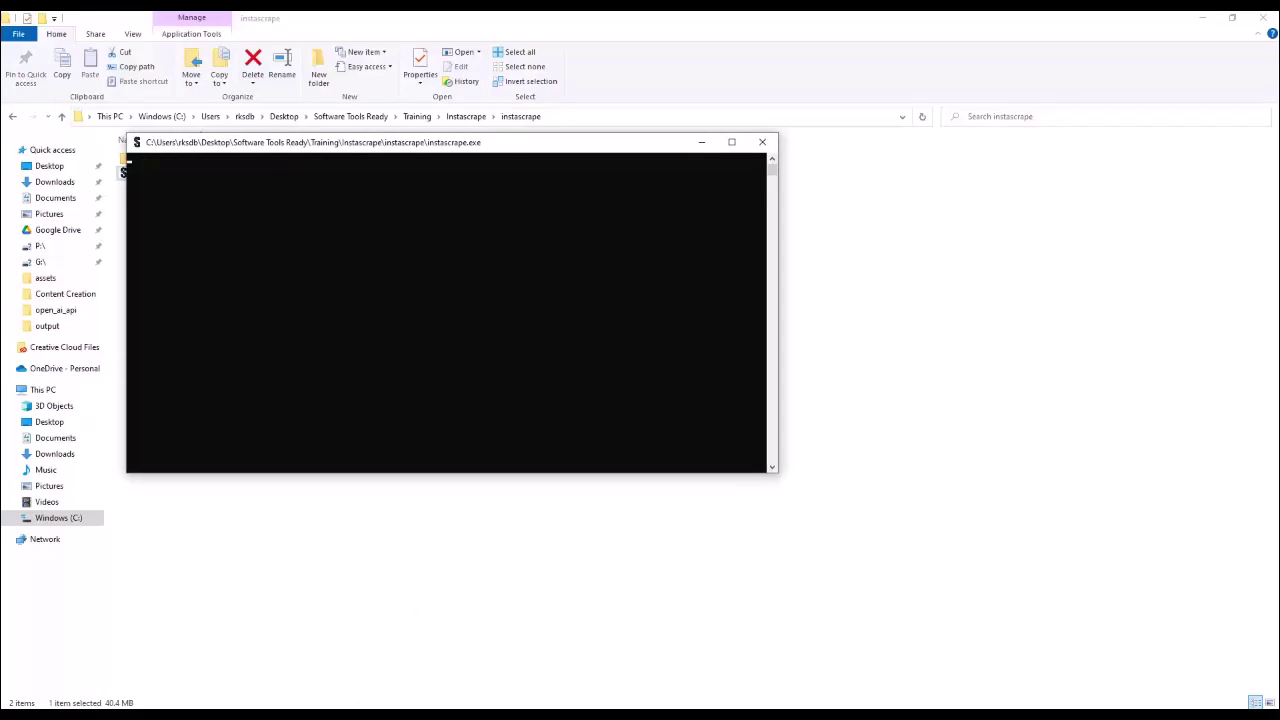
pyautogui.click(360, 650)
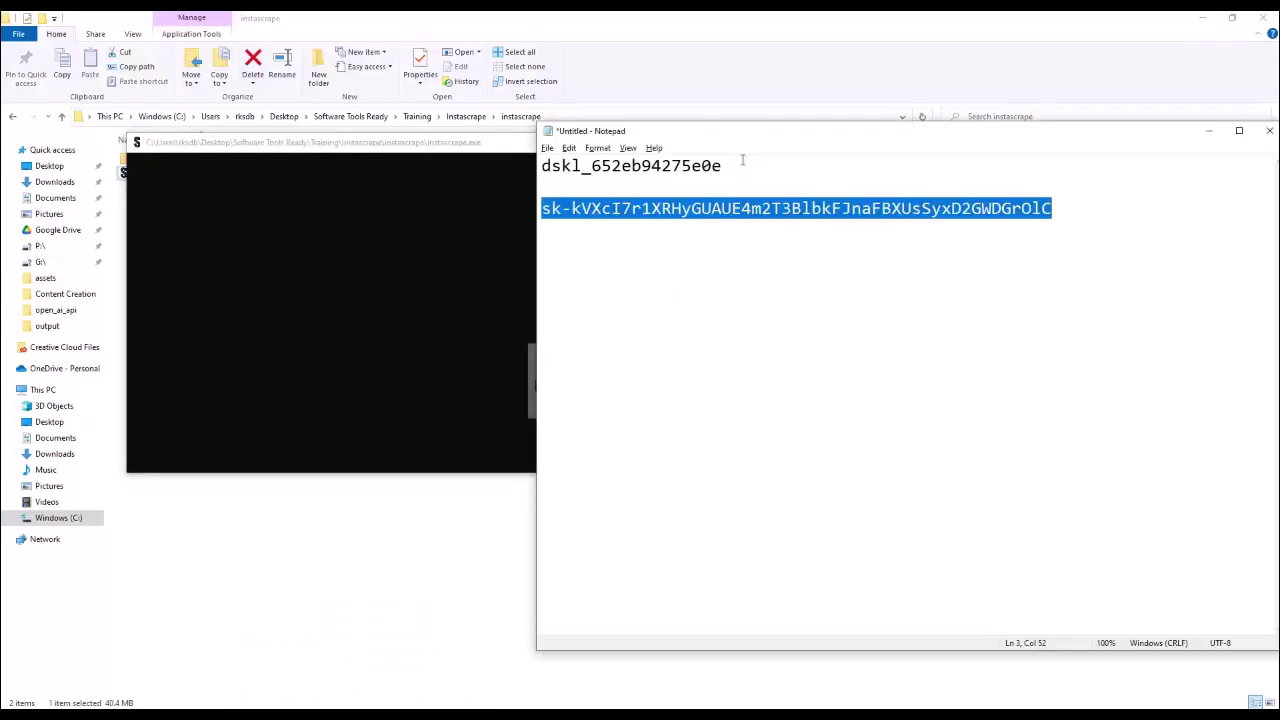
pyautogui.moveTo(742, 165); pyautogui.dragTo(542, 165)
pyautogui.hotkey('ctrl', 'c')
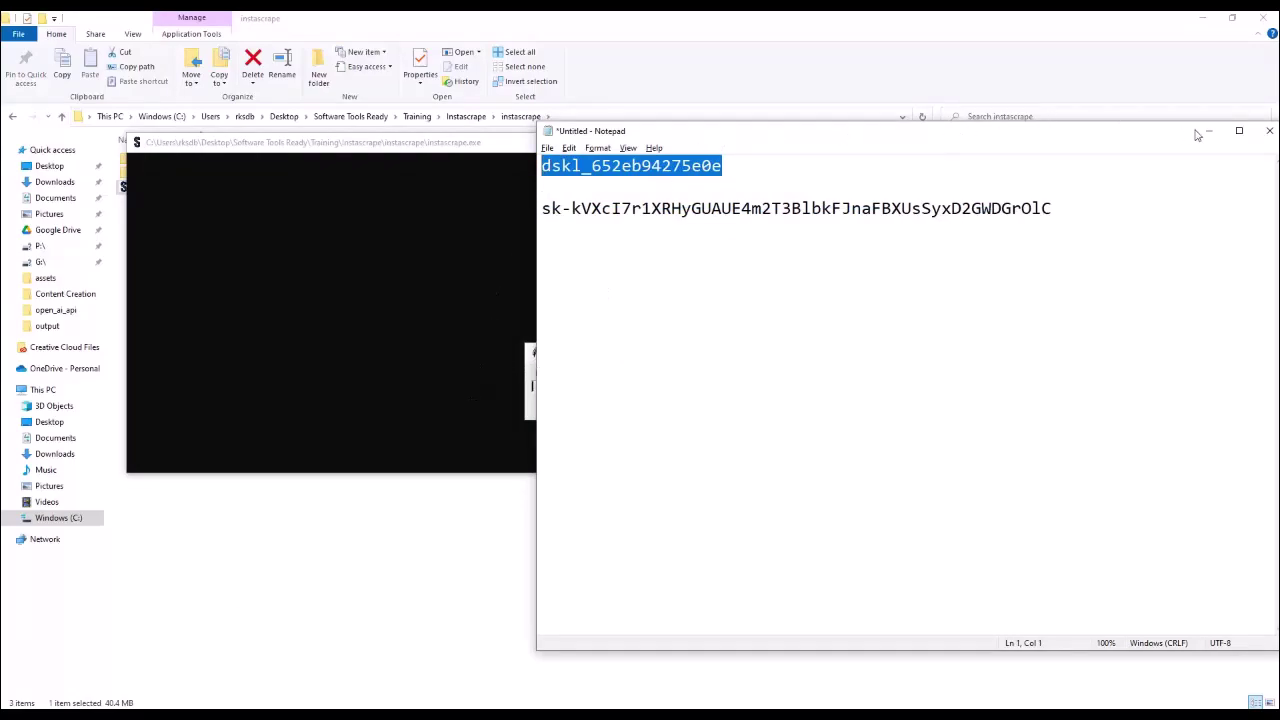
pyautogui.click(533, 351)
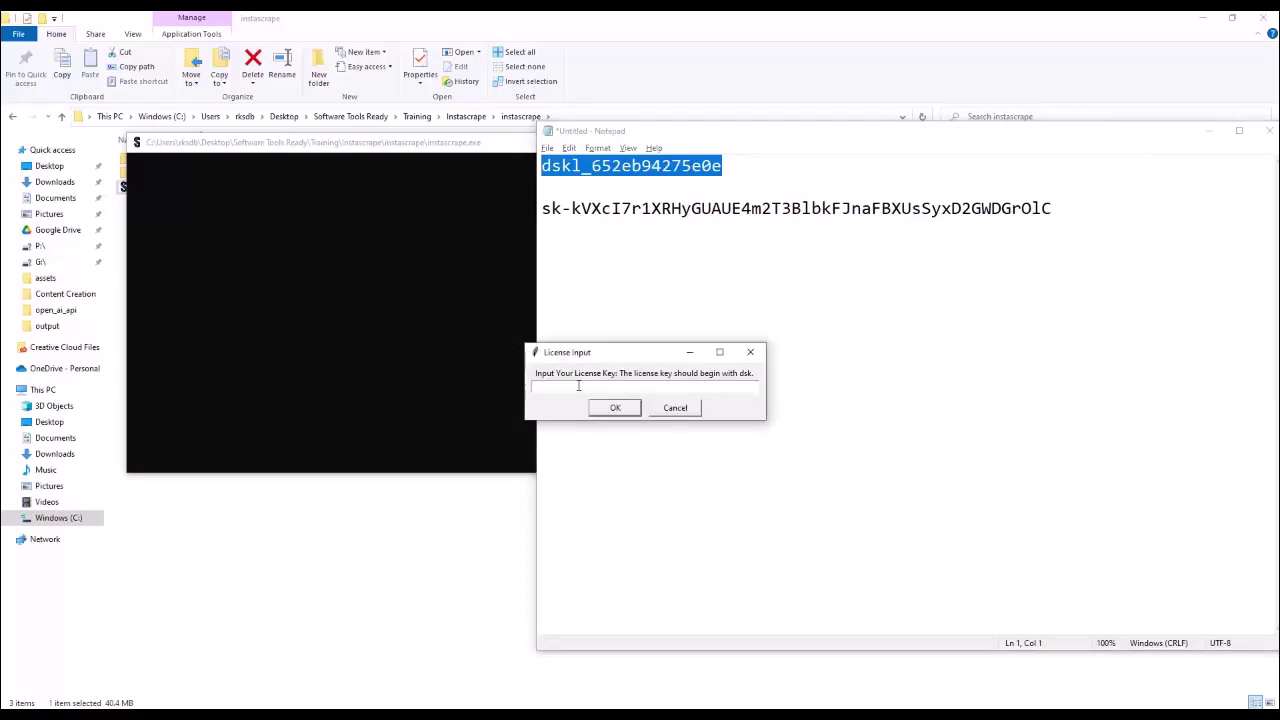
# Paste the license key to activate the scraper and move its window to the centre.
pyautogui.hotkey('ctrl', 'v')
pyautogui.click(615, 407)
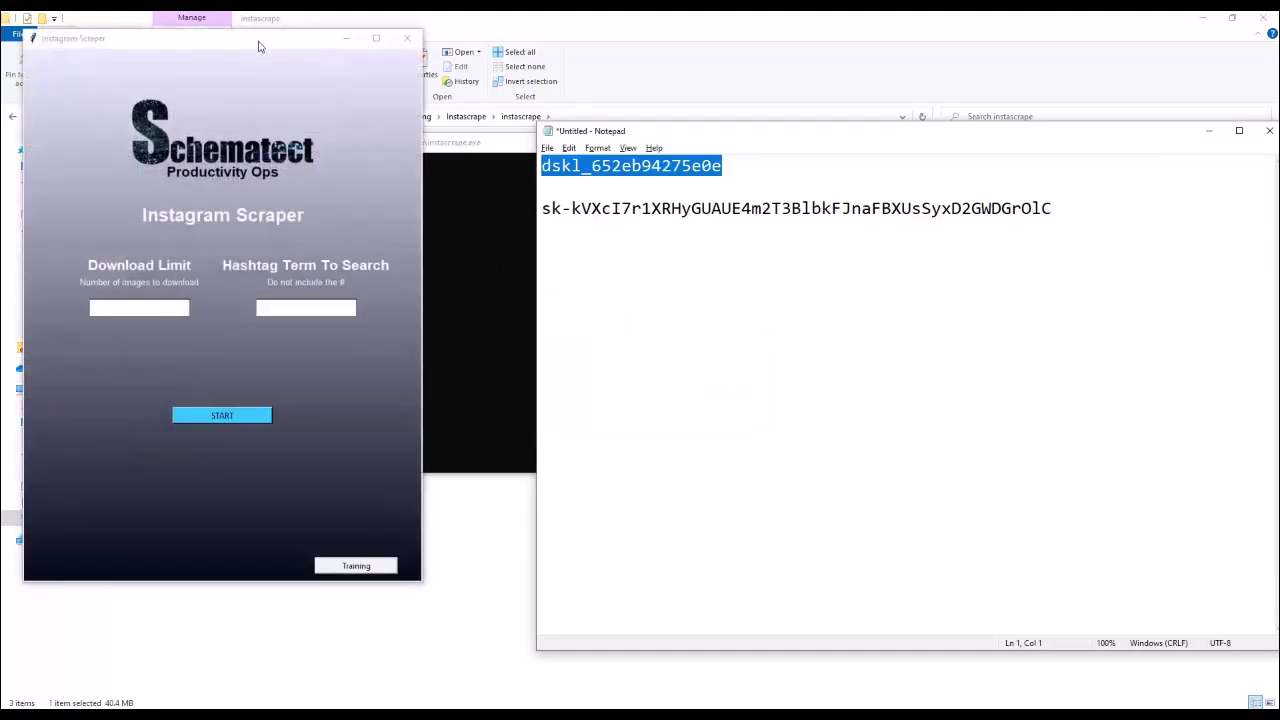
pyautogui.moveTo(257, 42); pyautogui.dragTo(643, 70)
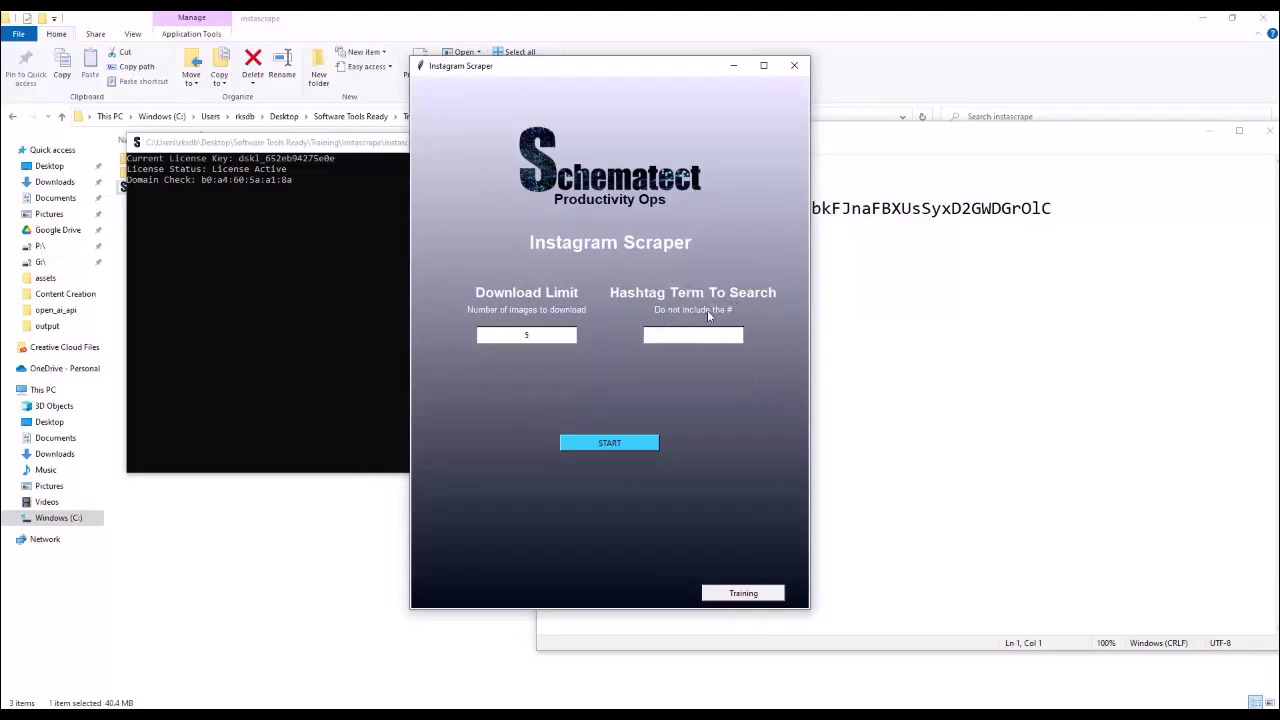
# Enter 'horses' as the hashtag search term, rechecking the download limit field.
pyautogui.click(680, 335)
pyautogui.write('horses')
pyautogui.click(532, 336)
pyautogui.click(705, 335)
# Run the #horses scrape so all five images save to the images folder.
pyautogui.click(526, 336)
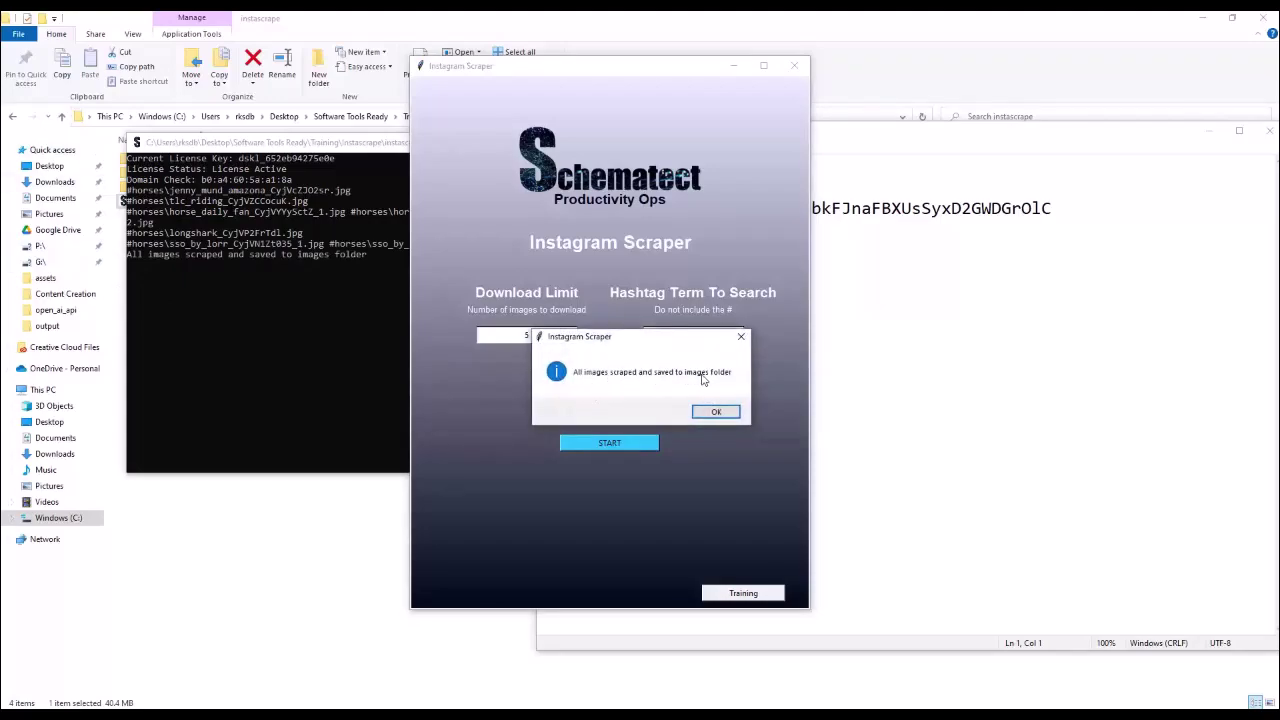
# Dismiss the completion message and browse into images, then the #horses folder.
pyautogui.click(731, 413)
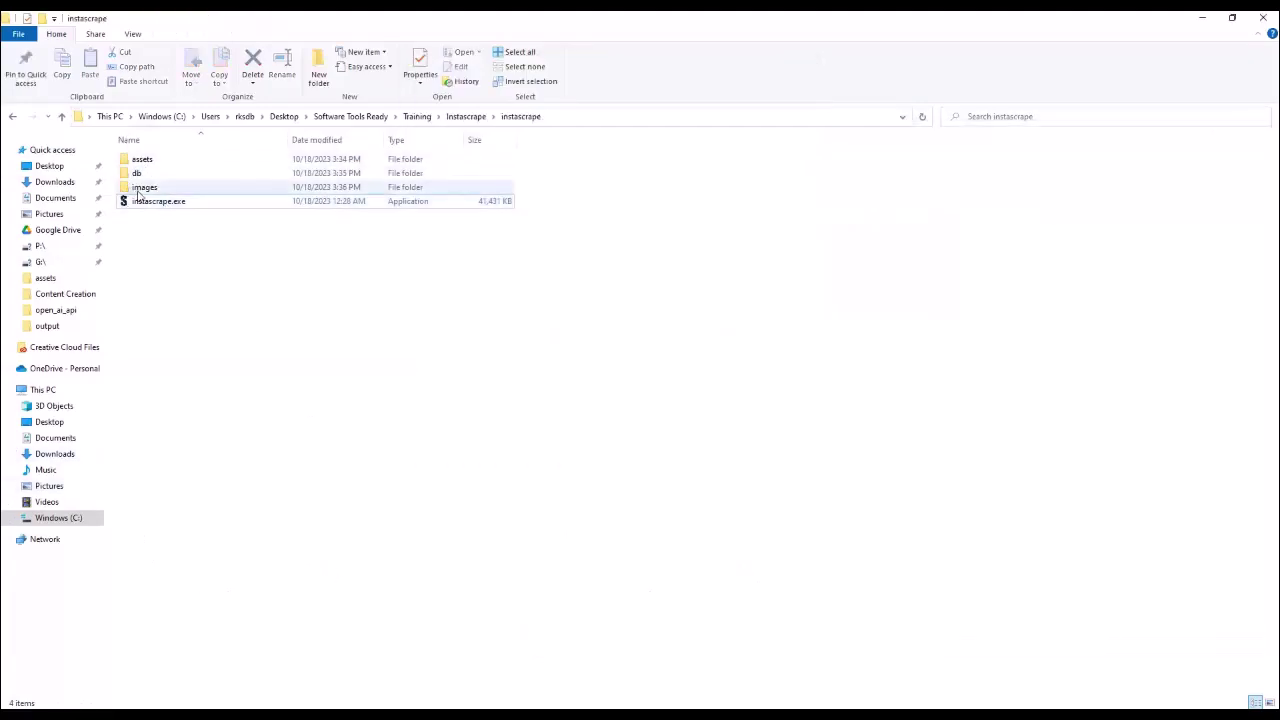
pyautogui.doubleClick(140, 190)
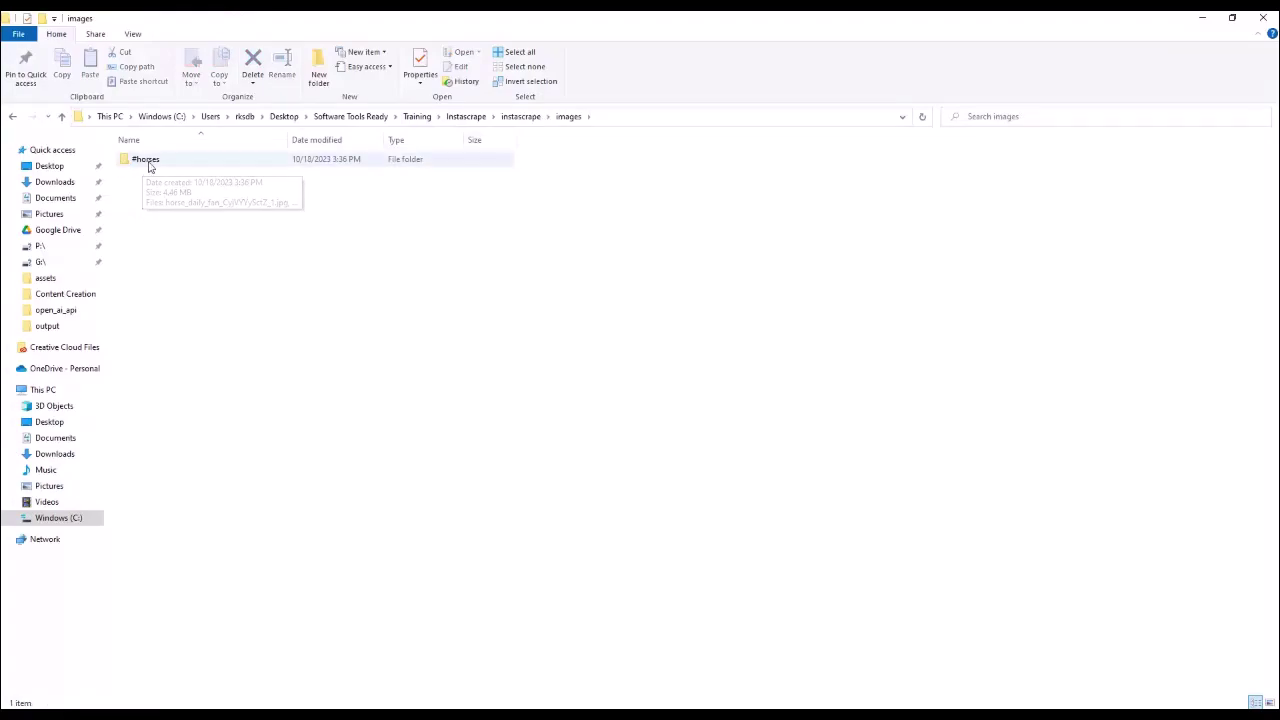
pyautogui.doubleClick(152, 165)
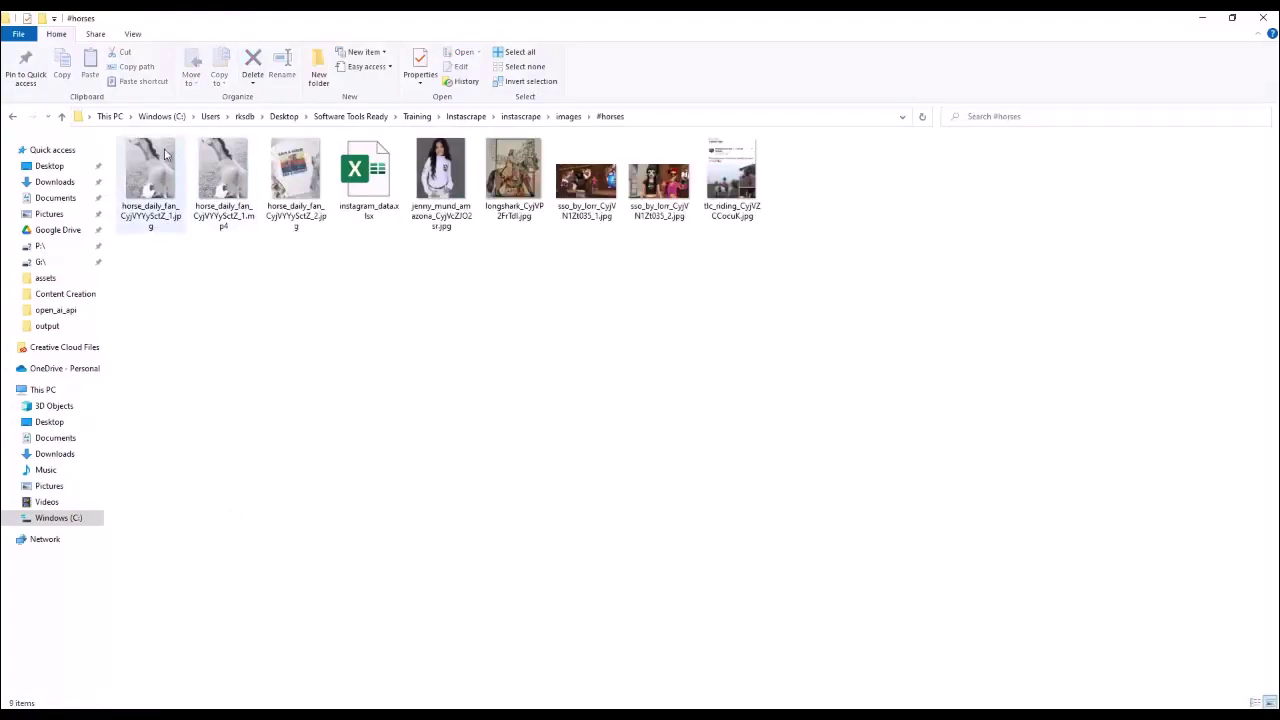
# Open instagram_data.xlsx and widen all its columns to an equal width.
pyautogui.click(374, 178)
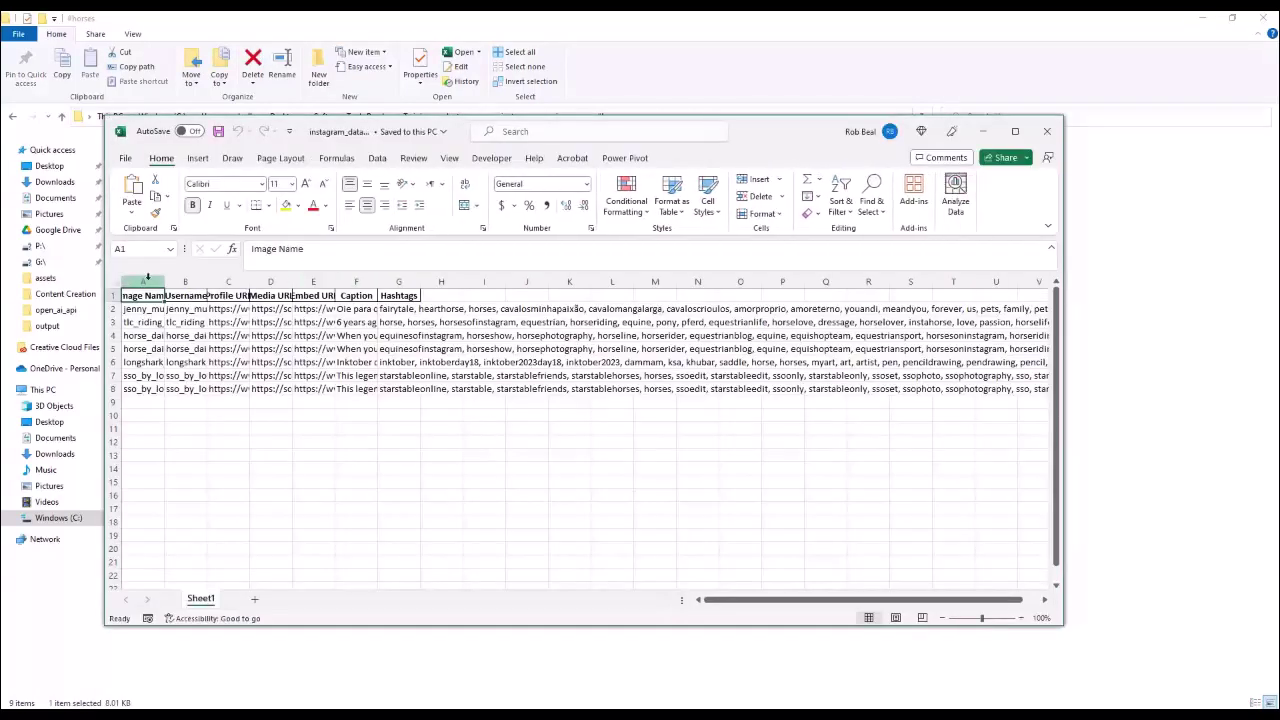
pyautogui.click(115, 283)
pyautogui.moveTo(165, 282); pyautogui.dragTo(249, 282)
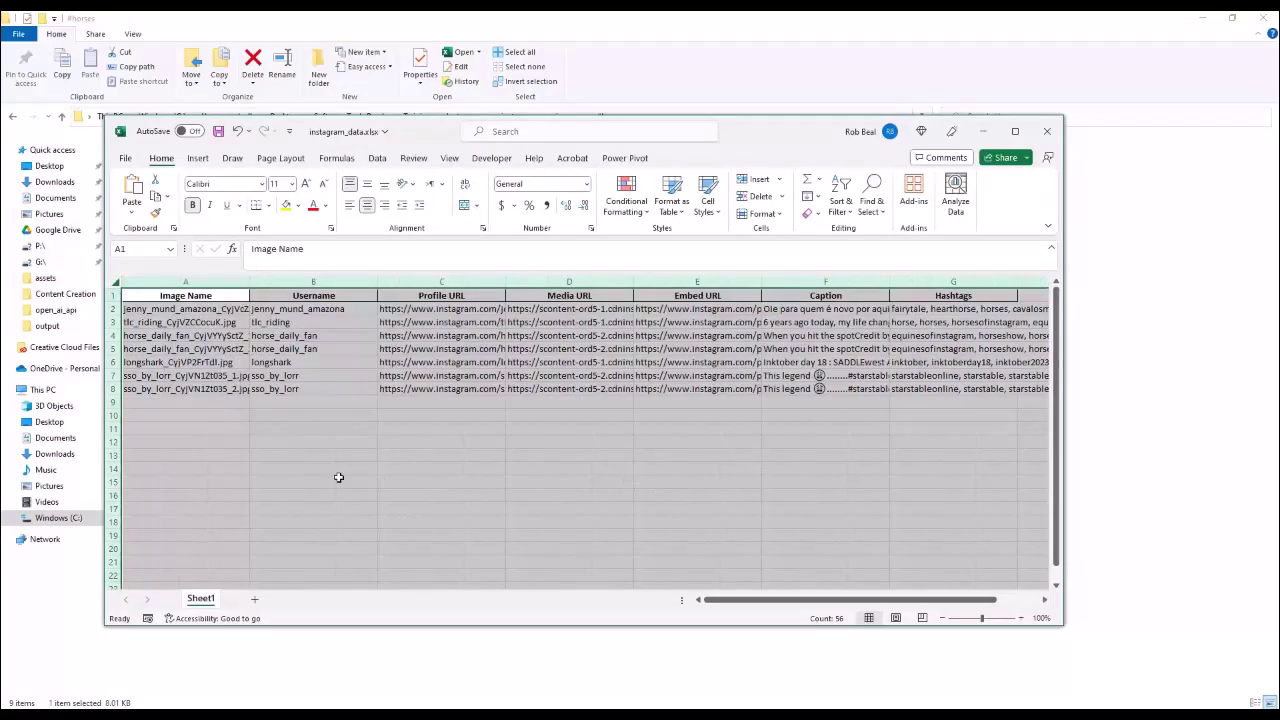
pyautogui.click(339, 478)
# Inspect the first post's name, username, profile, media and embed URLs, caption and hashtags in A2–G2.
pyautogui.click(156, 309)
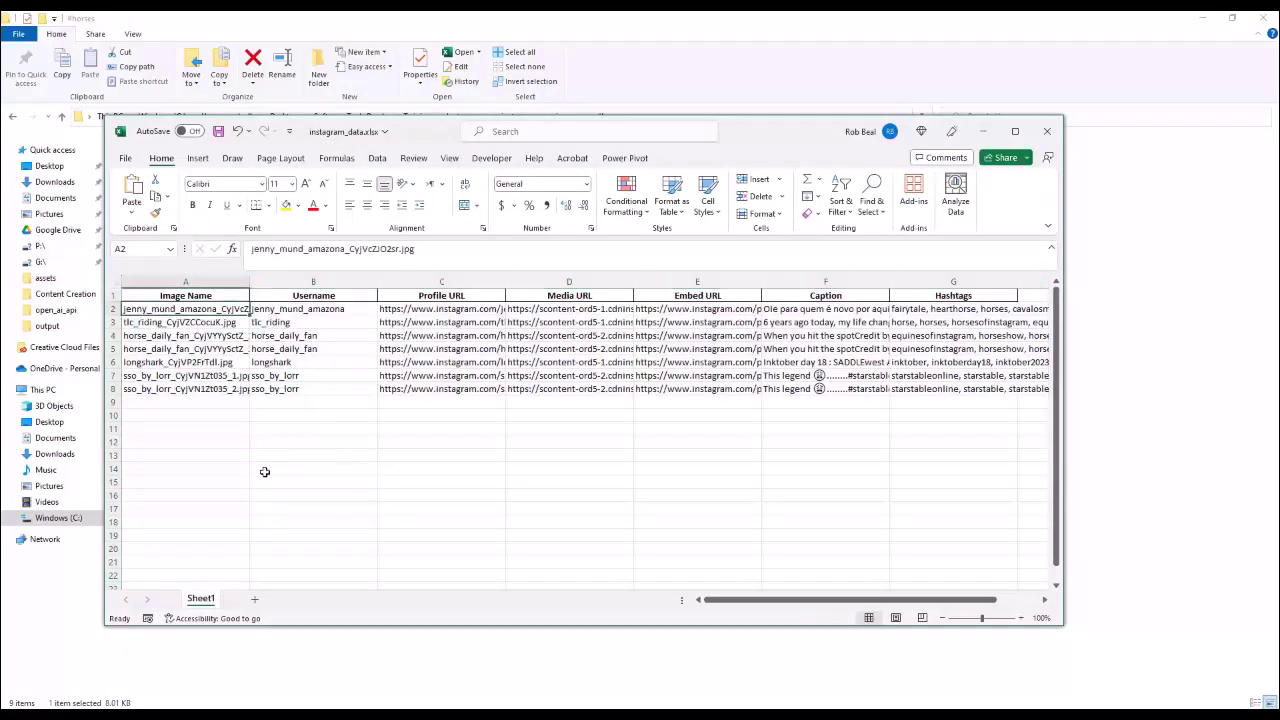
pyautogui.click(288, 312)
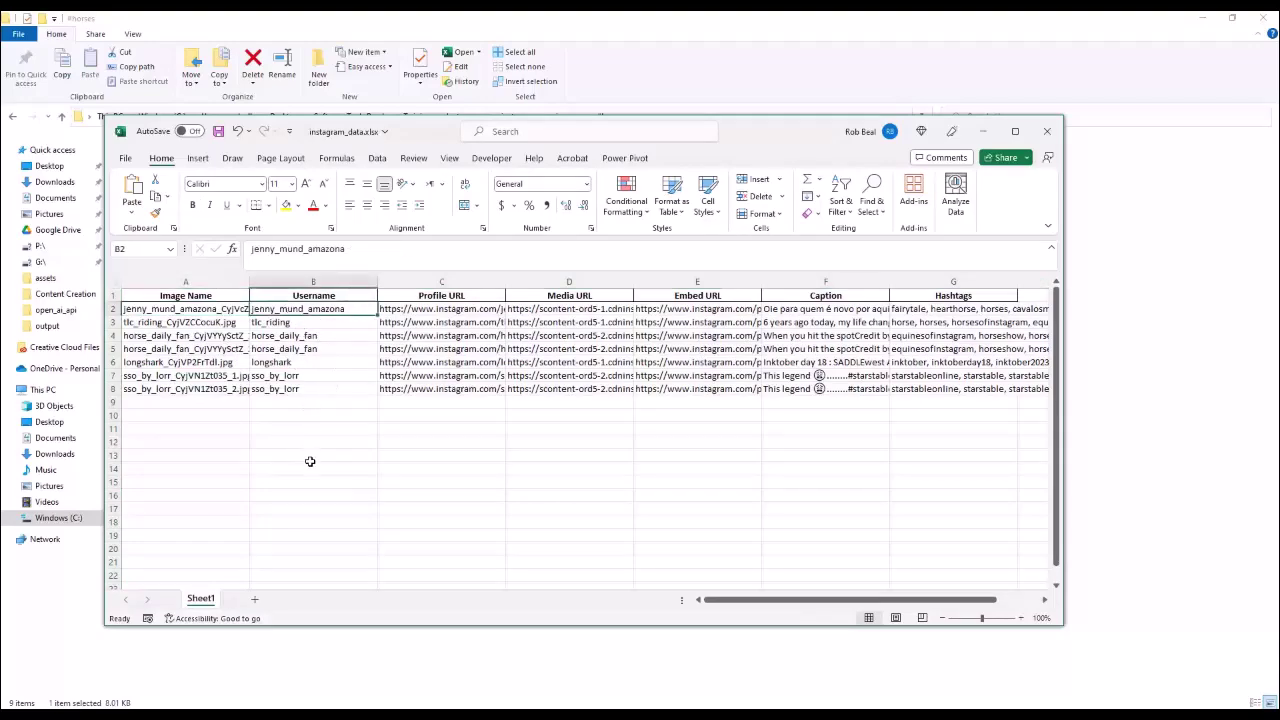
pyautogui.click(437, 309)
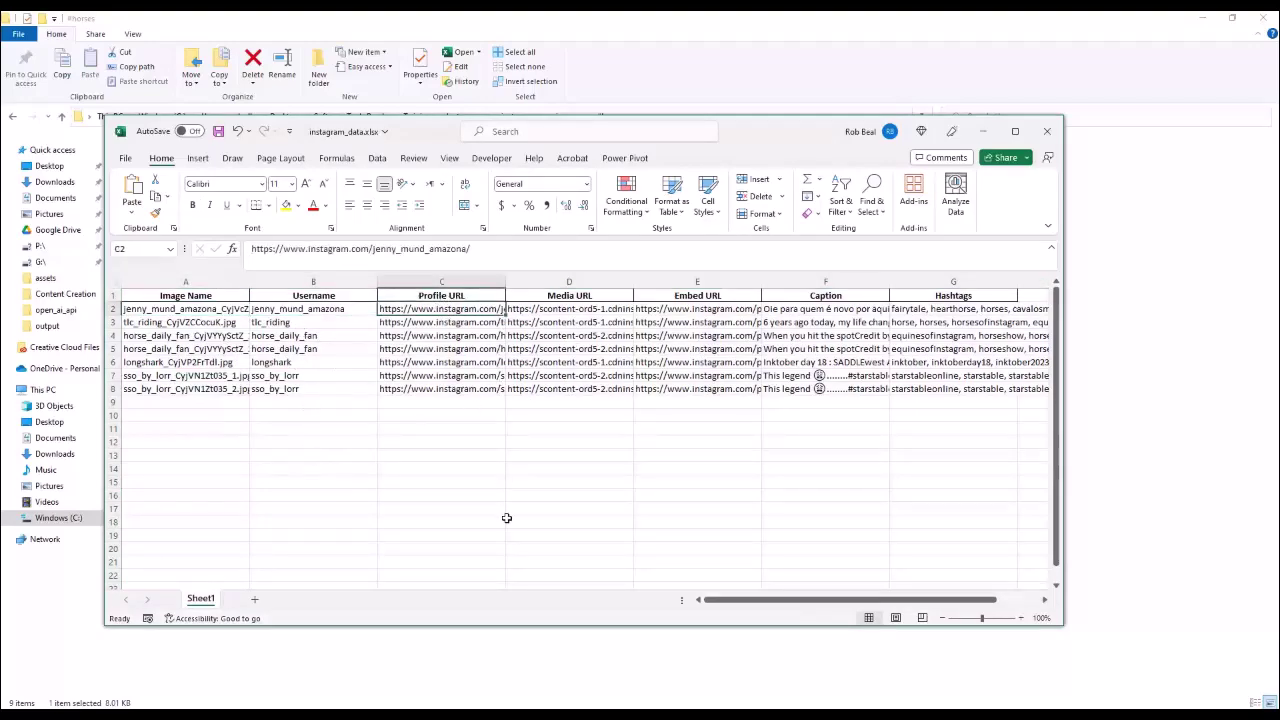
pyautogui.click(562, 314)
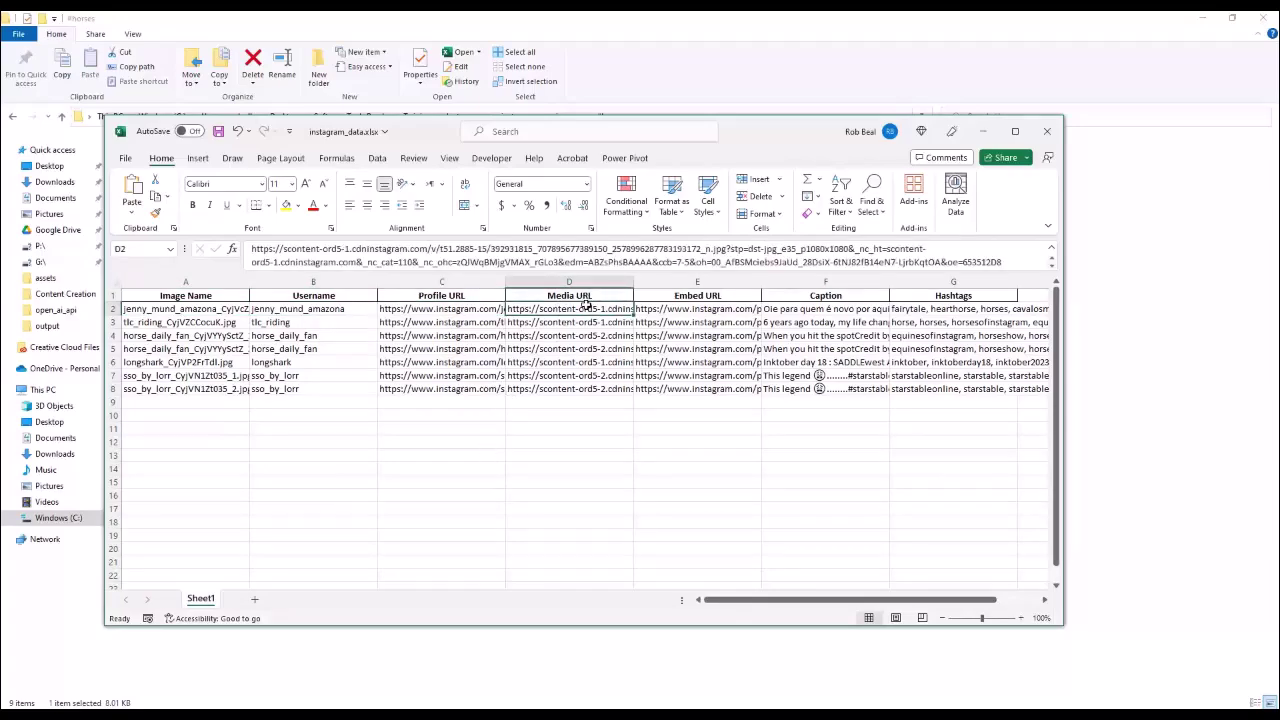
pyautogui.click(694, 311)
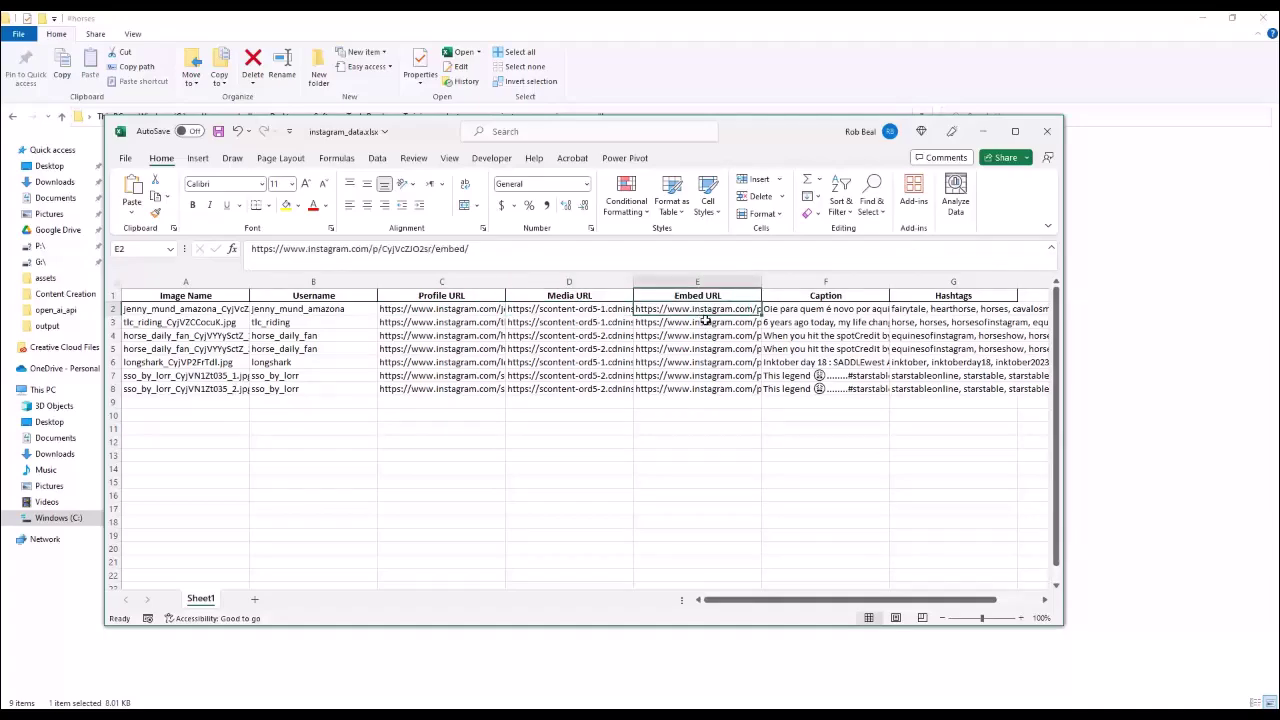
pyautogui.click(830, 308)
pyautogui.click(903, 308)
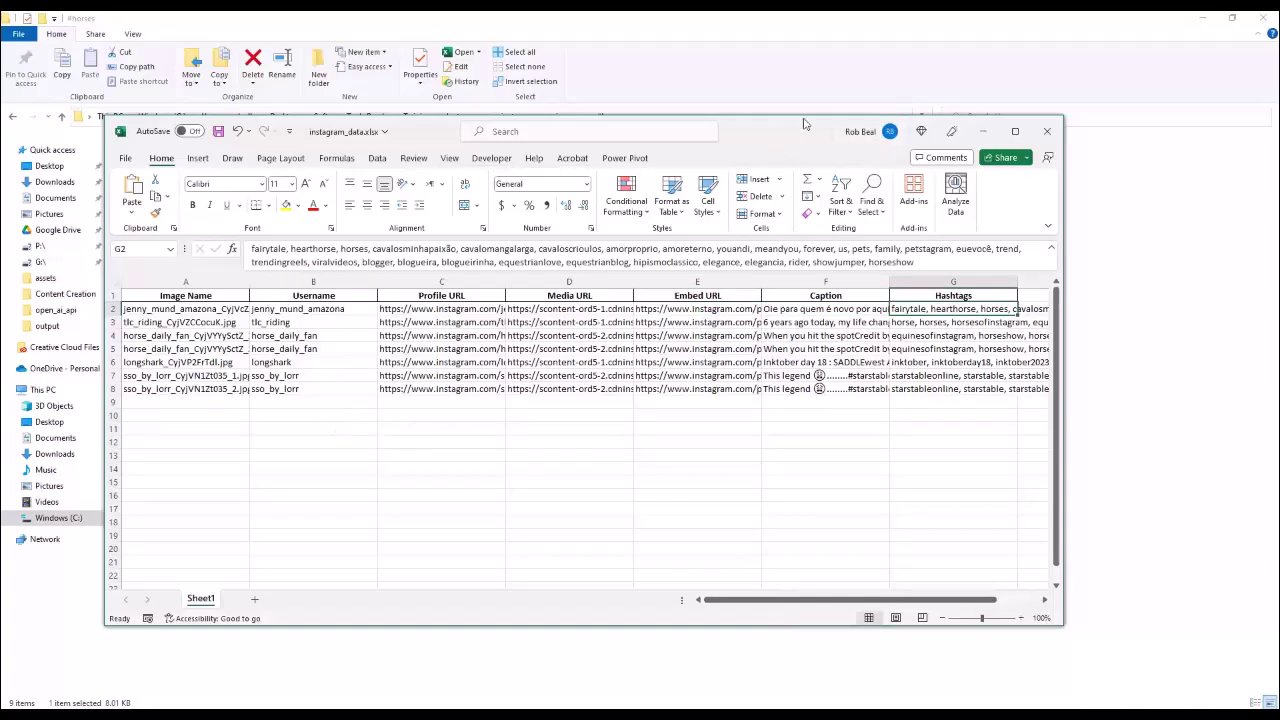
pyautogui.moveTo(805, 128); pyautogui.dragTo(880, 110)
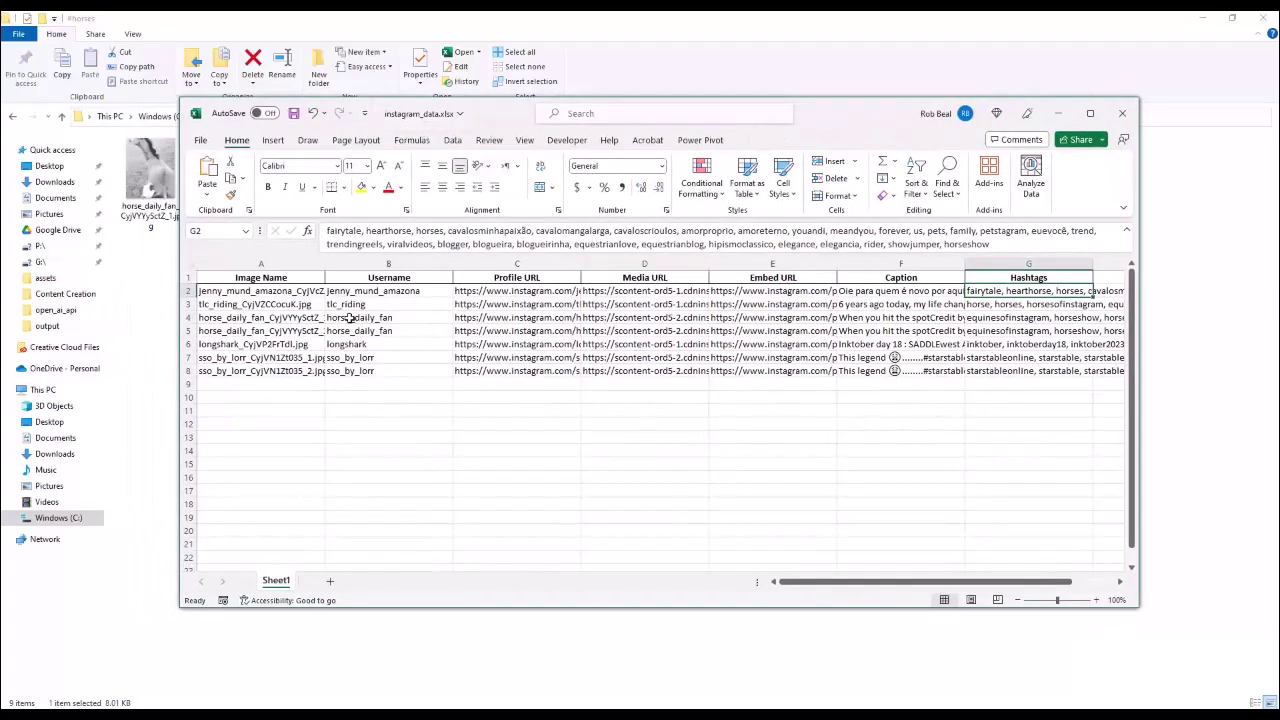